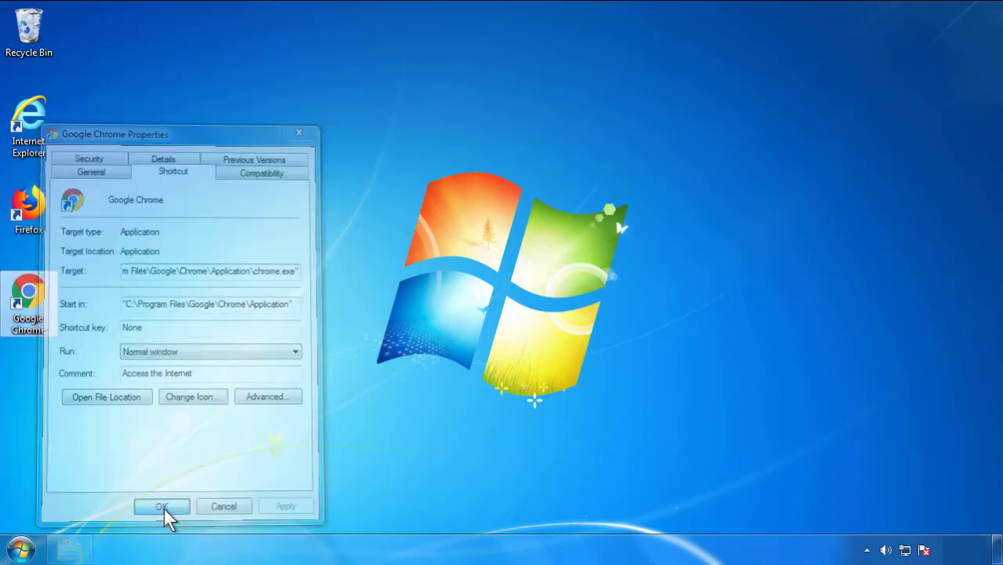
Close the Google Chrome shortcut's Properties dialog and bring up the Start menu
click(21, 549)
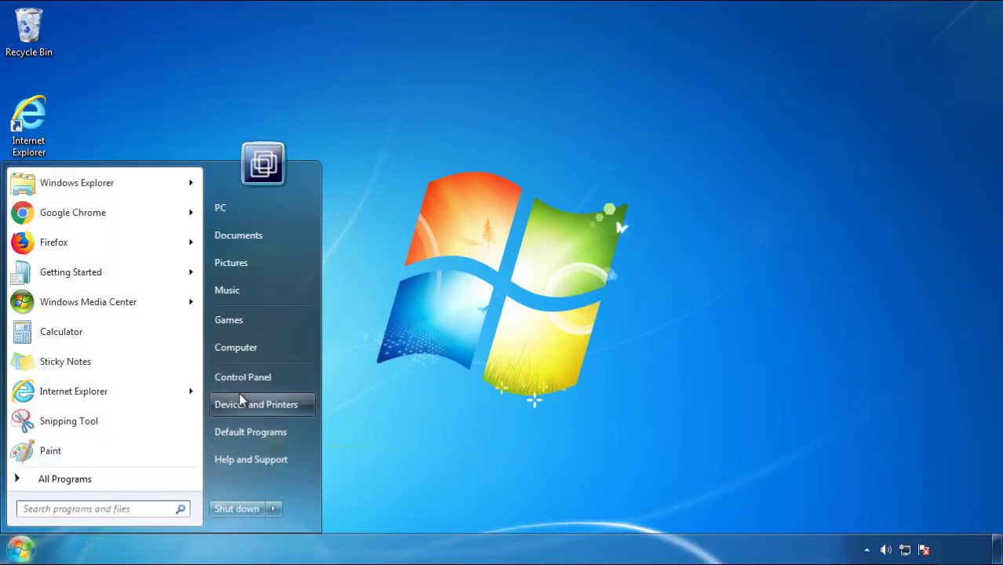
Open Control Panel's installed-programs list sorted by install date, newest first
click(251, 375)
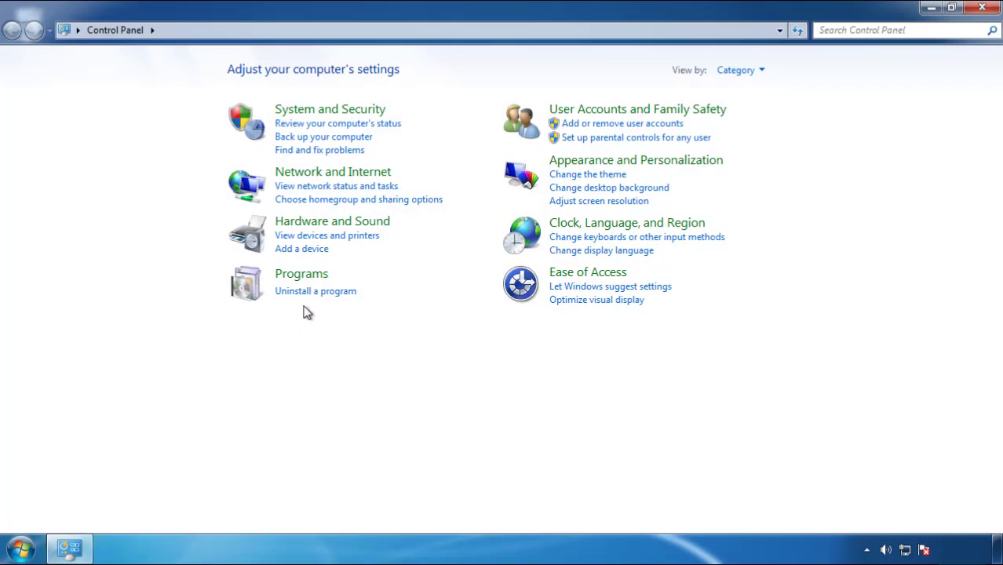
click(315, 292)
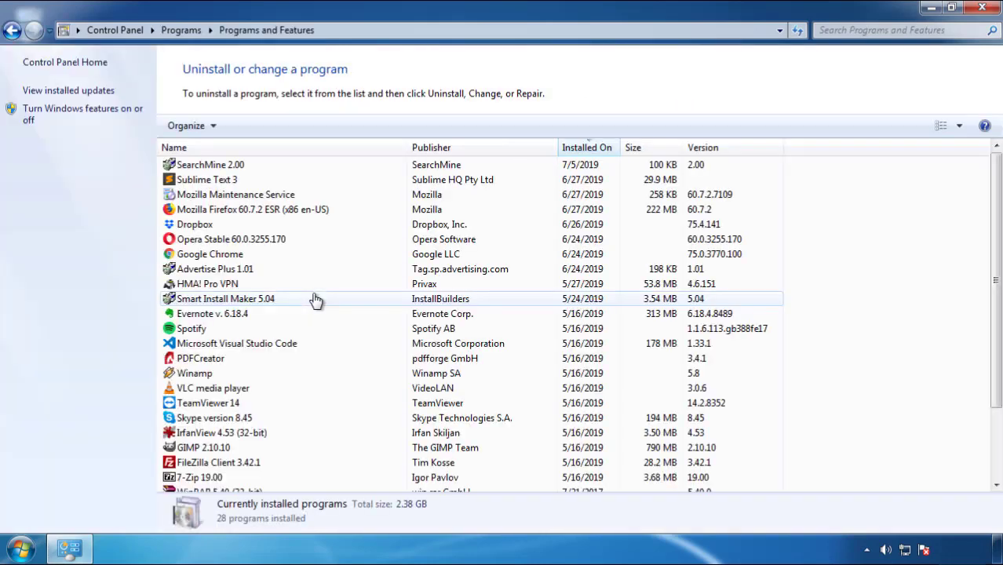
click(588, 149)
click(583, 149)
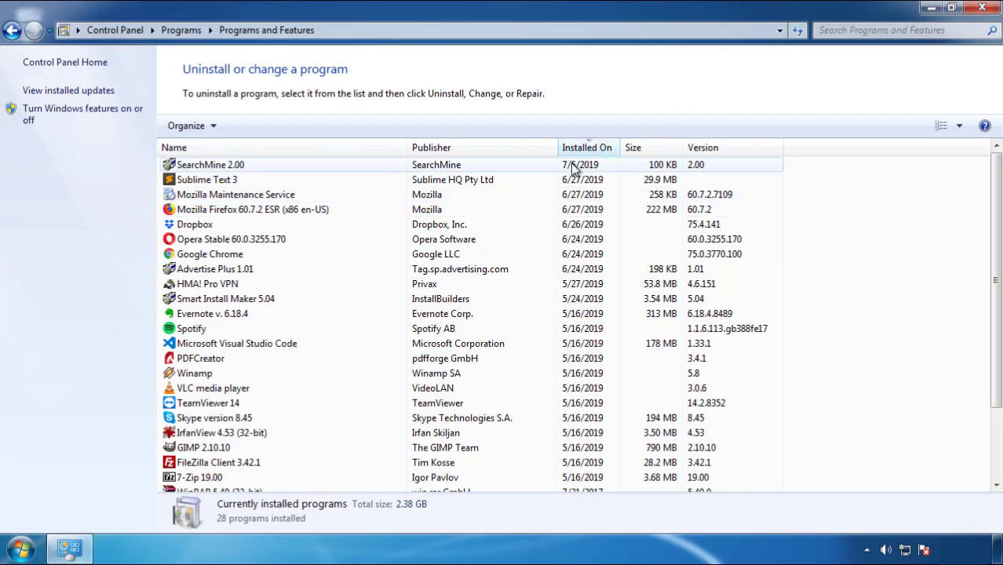
Uninstall SearchMine 2.00 through its wizard and close Programs and Features
click(211, 167)
click(250, 127)
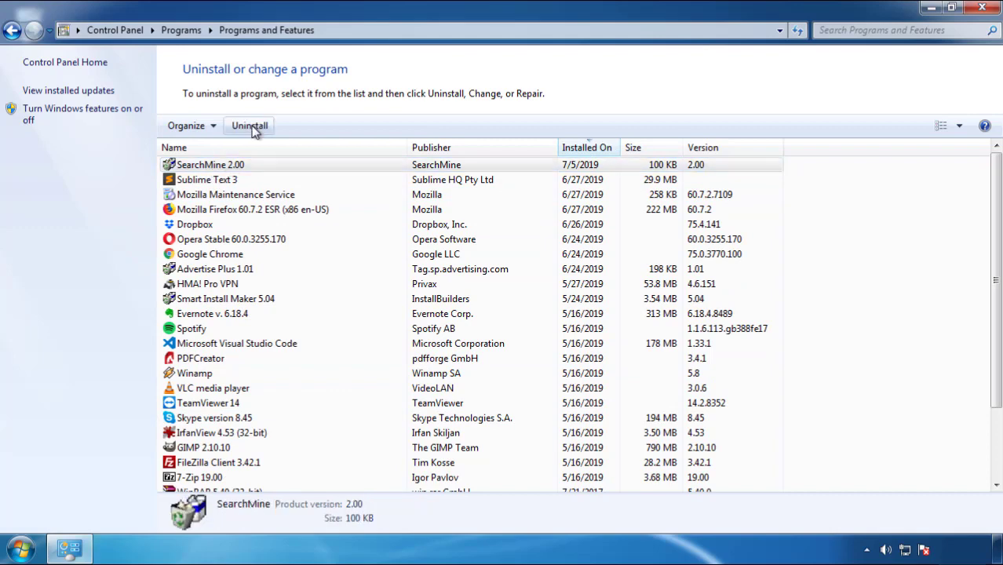
click(582, 414)
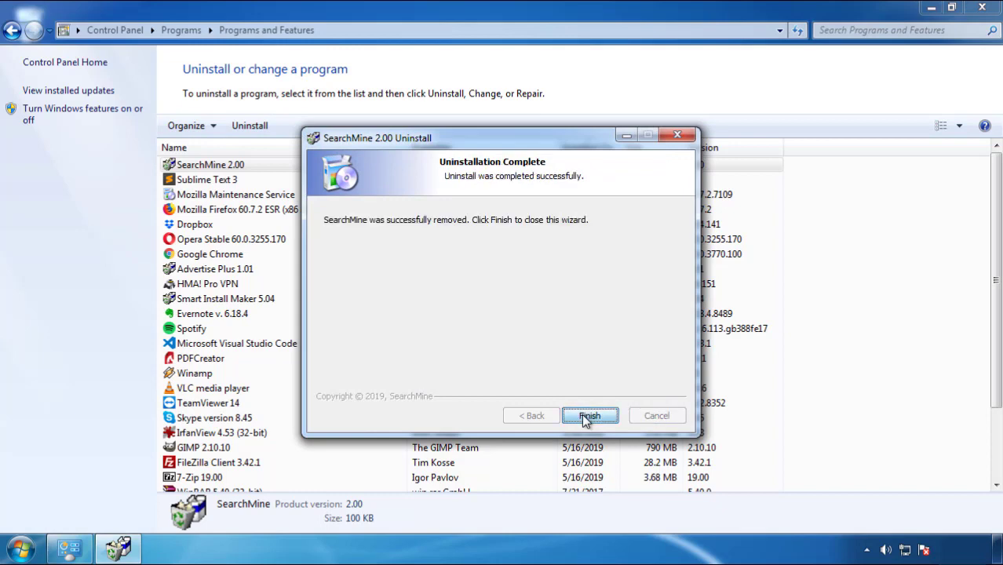
click(582, 413)
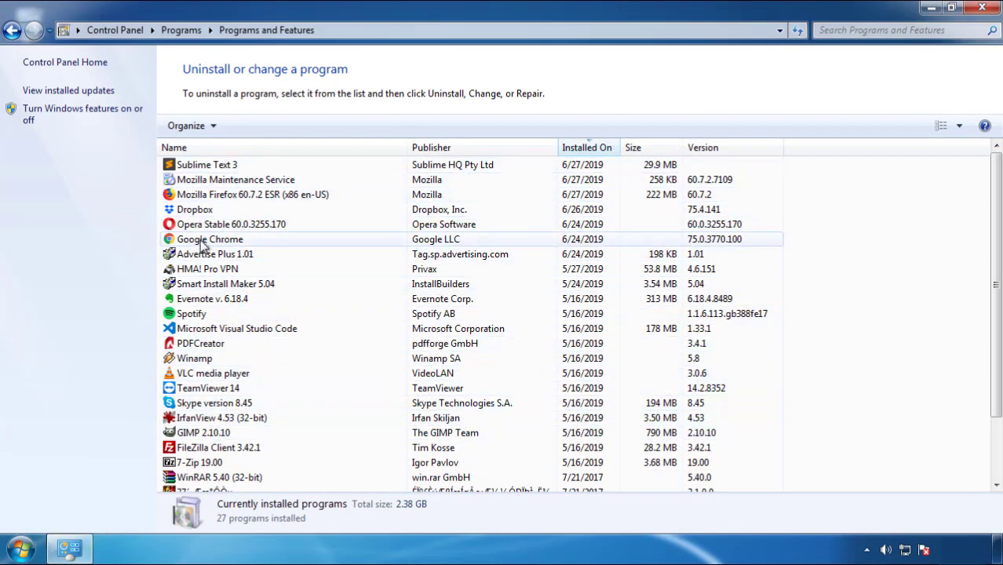
click(983, 10)
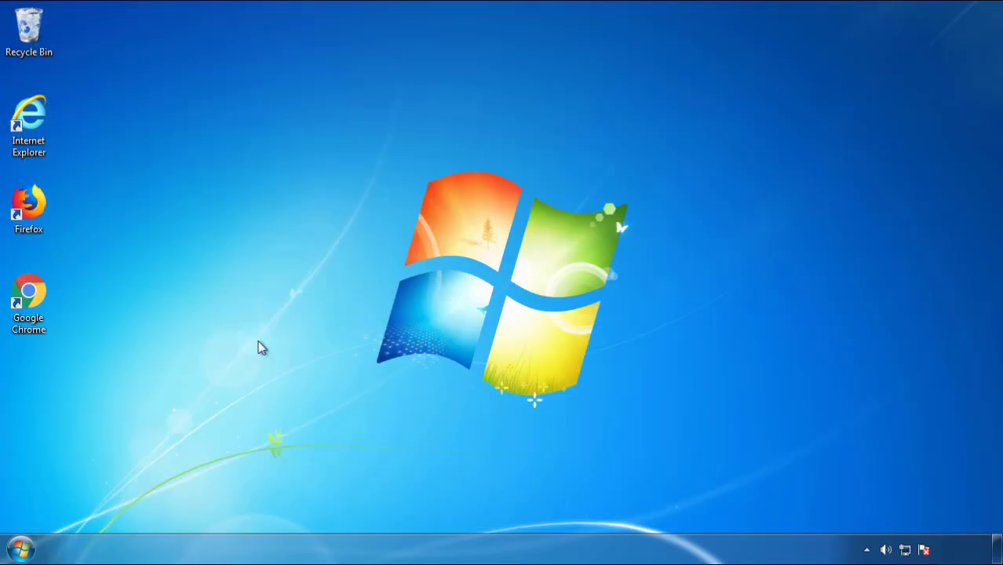
Restart Windows and boot into Safe Mode from the Advanced Boot Options menu
click(19, 551)
click(273, 509)
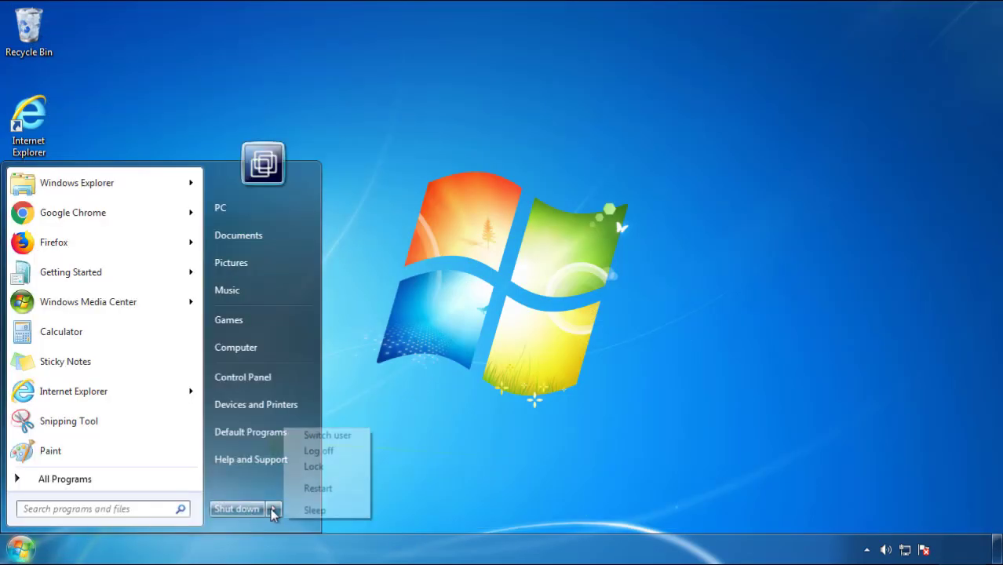
click(523, 429)
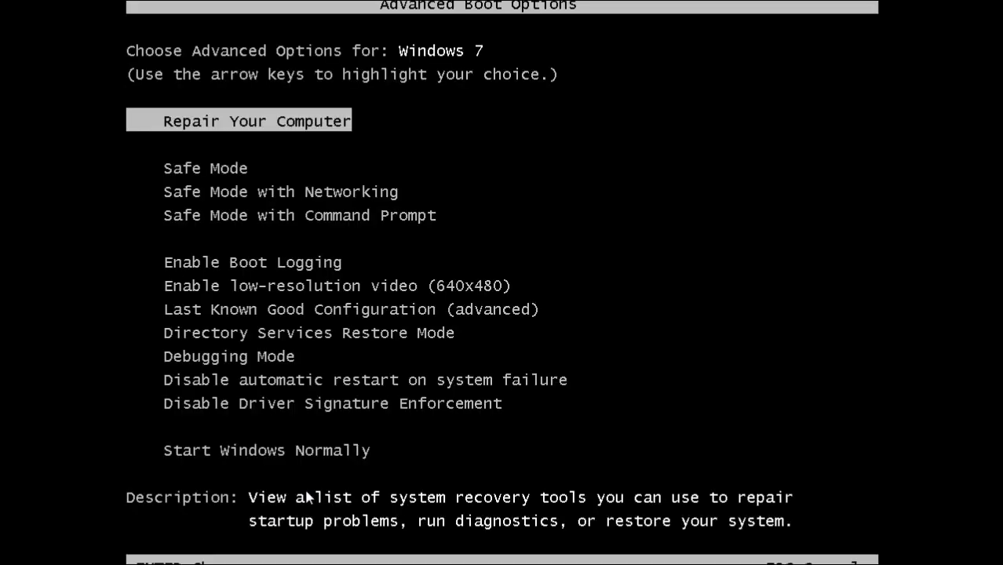
key(Down)
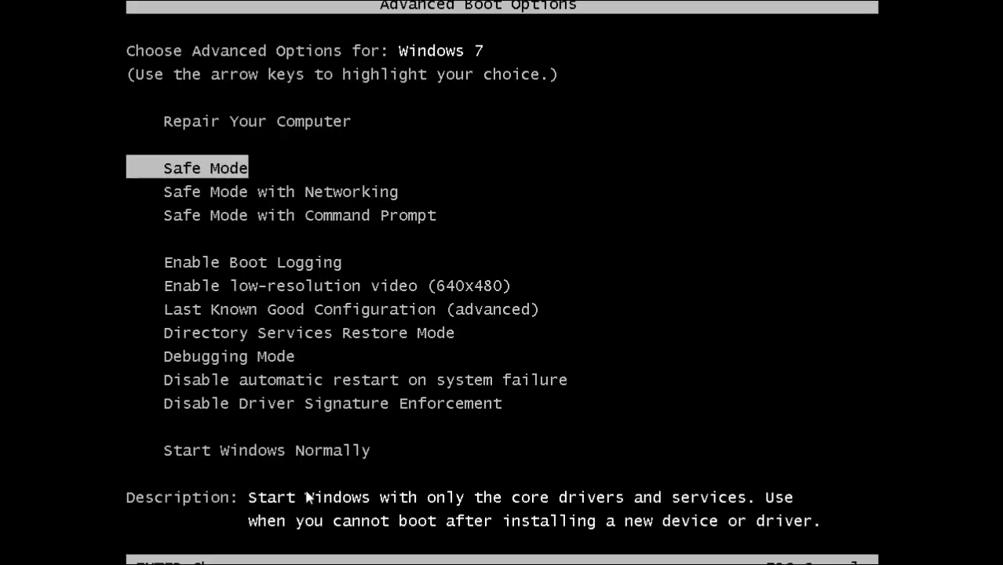
key(Return)
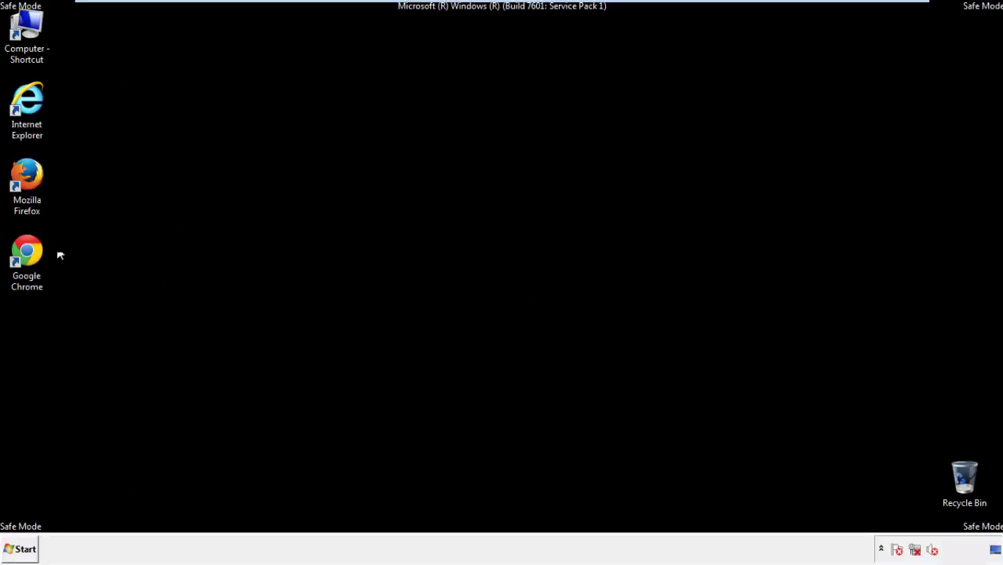
Launch Firefox, decline the default-browser prompt, and keep the menu bar visible
double_click(34, 181)
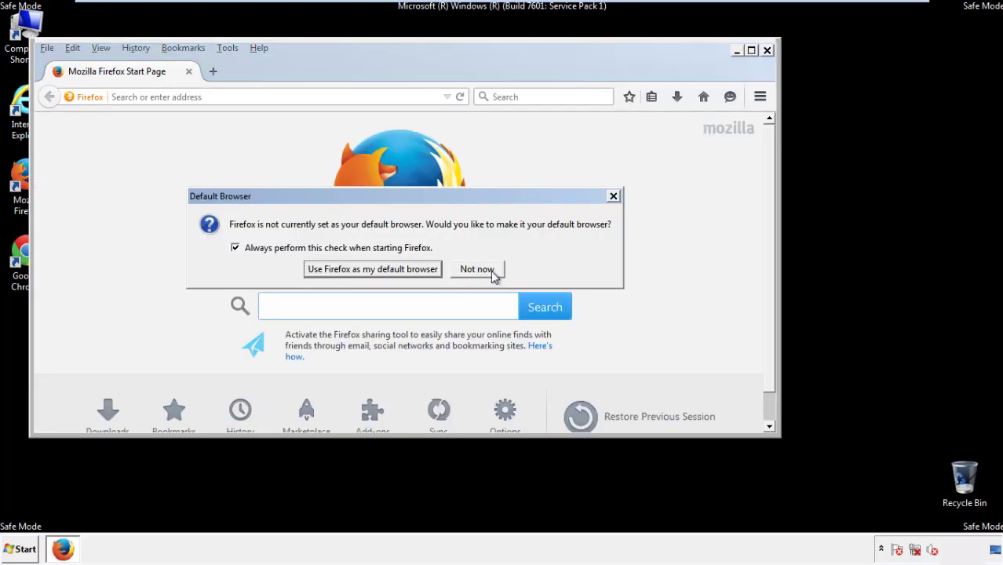
click(479, 271)
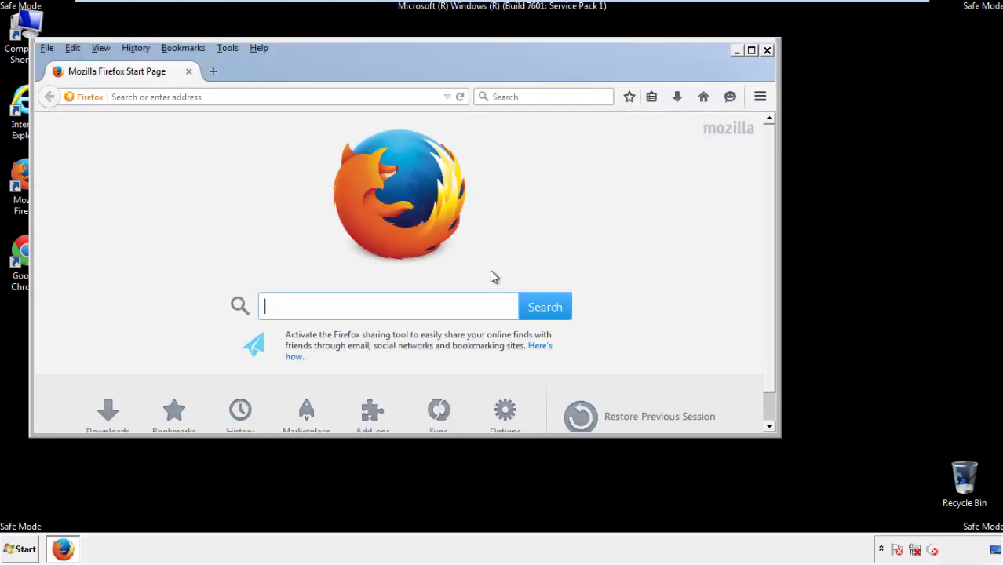
right_click(309, 69)
click(339, 119)
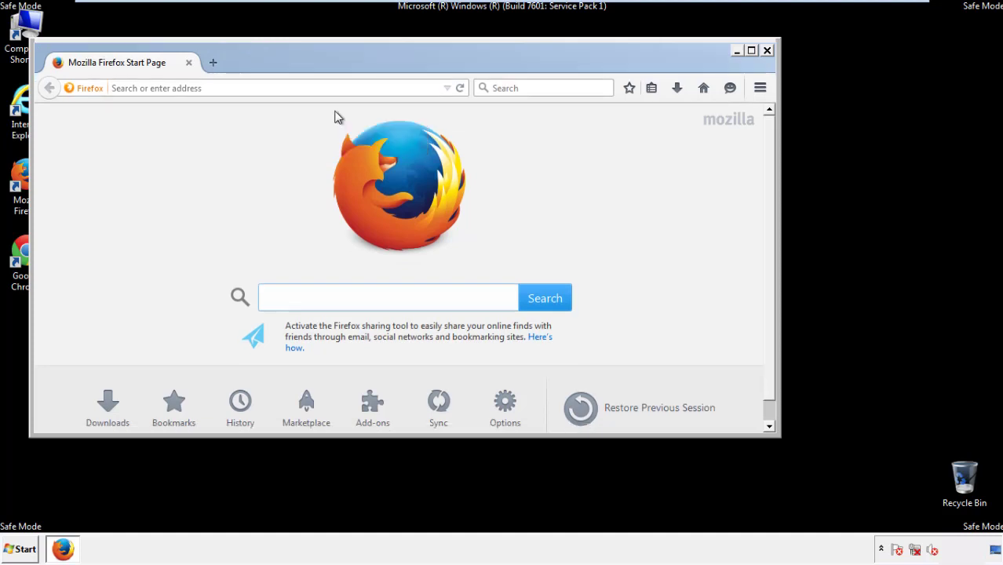
right_click(316, 66)
click(330, 121)
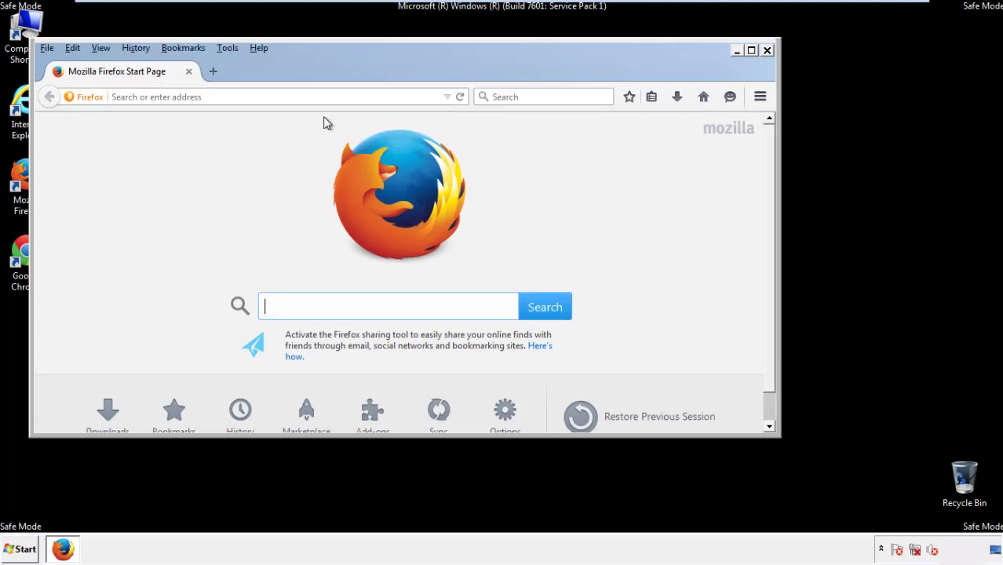
Clear Firefox's recent history for Everything with all data types ticked
click(138, 49)
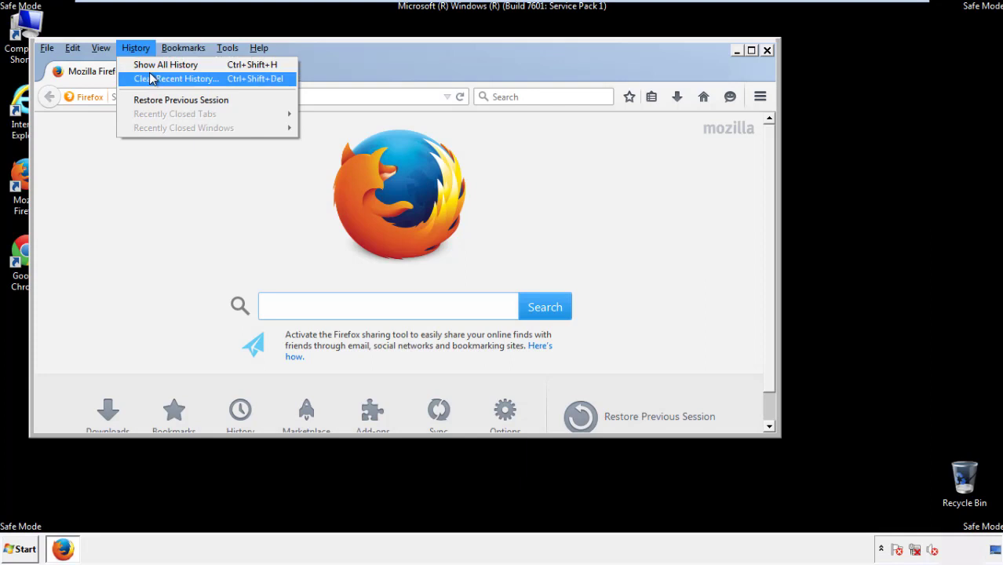
click(152, 78)
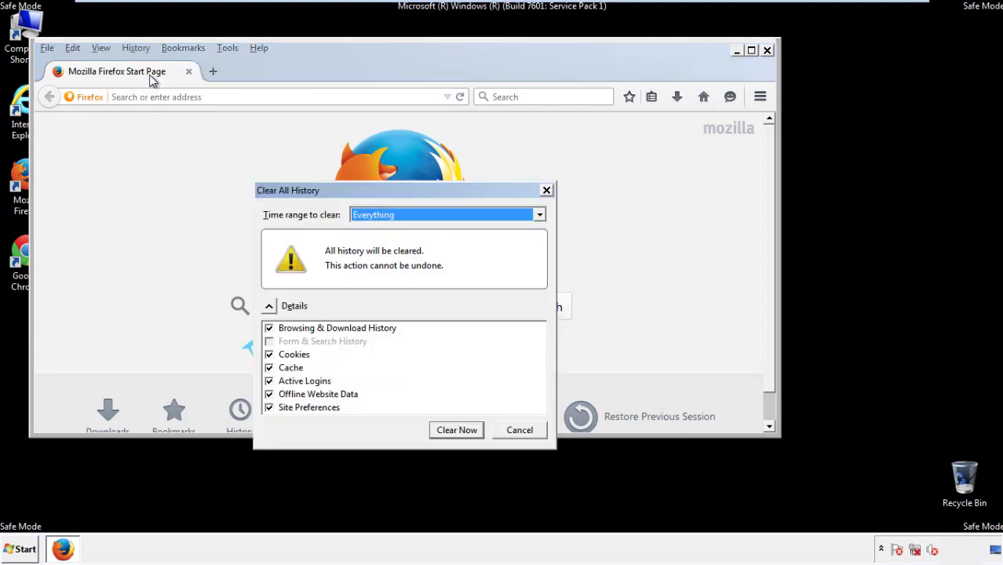
click(372, 215)
click(377, 295)
click(270, 394)
click(269, 395)
click(269, 409)
click(270, 409)
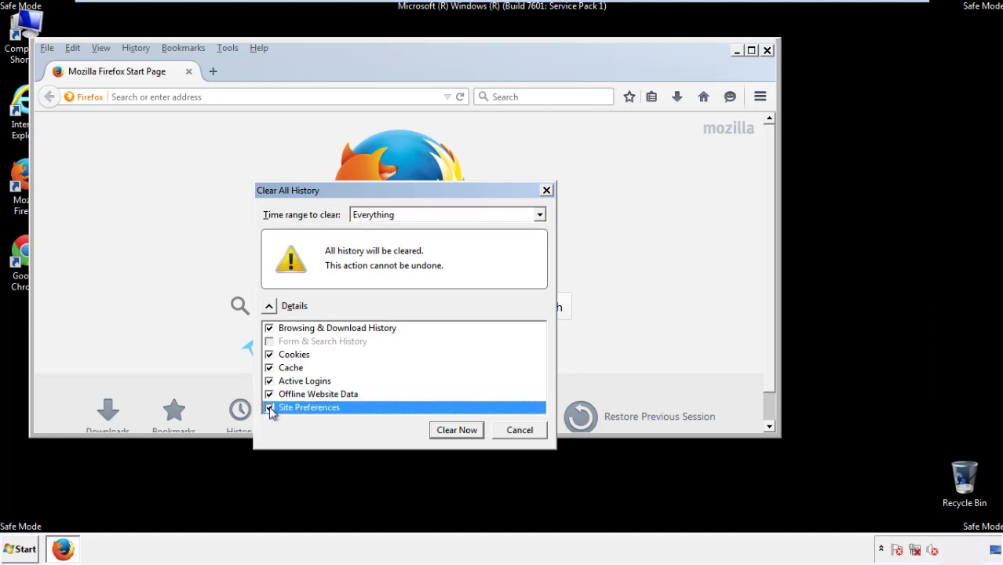
click(457, 430)
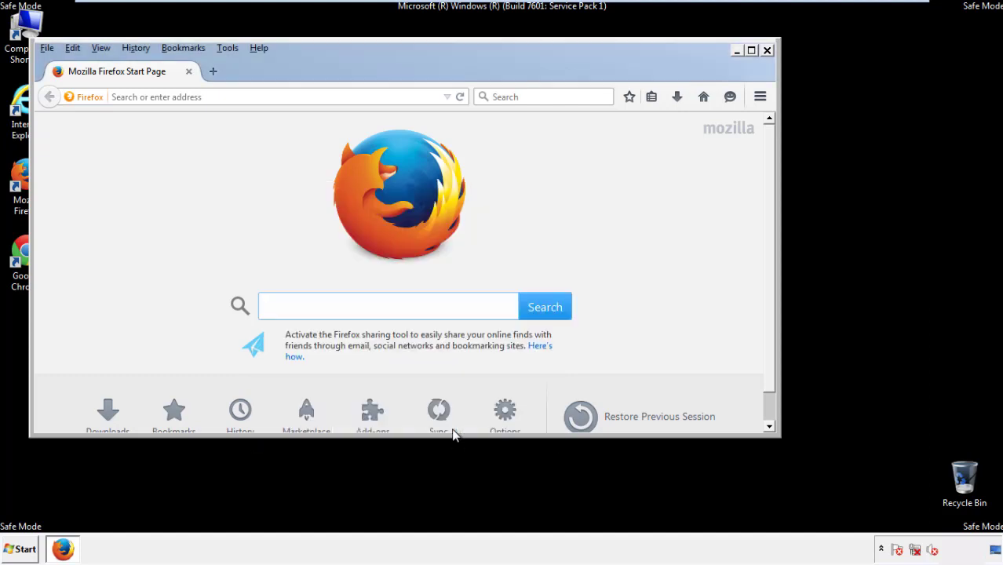
Refresh Firefox to its defaults from Troubleshooting Information and decline the default-browser prompt
click(258, 48)
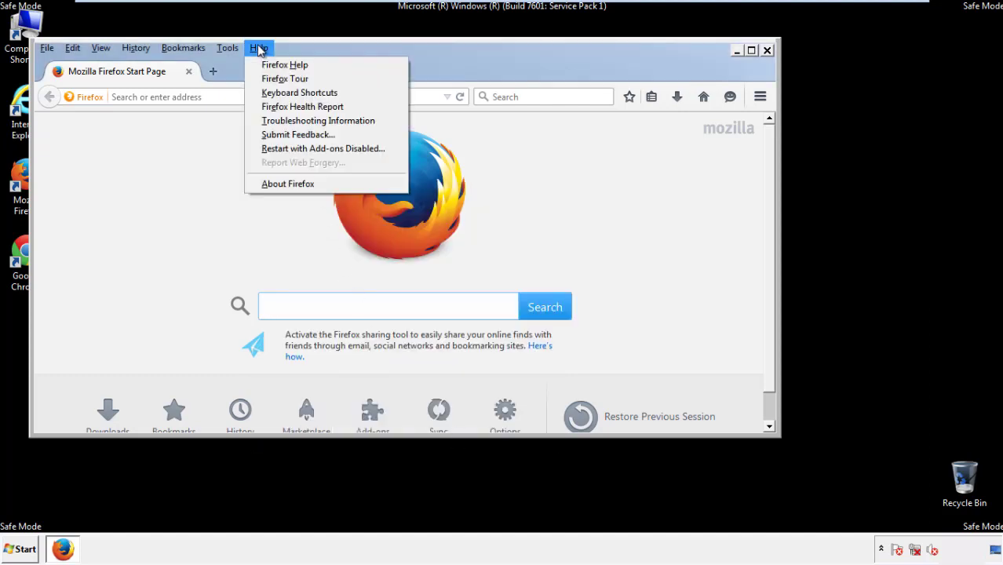
click(291, 121)
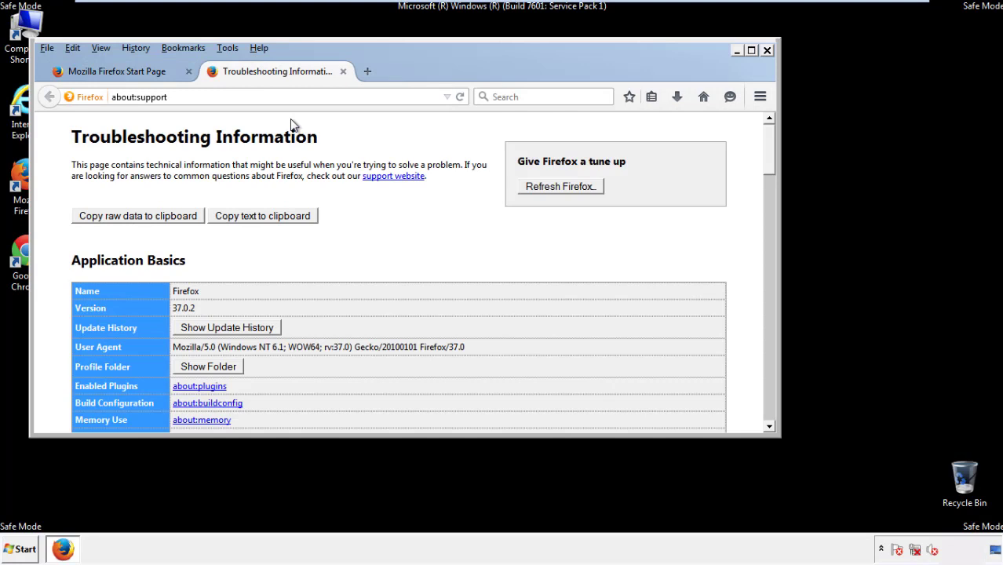
click(583, 189)
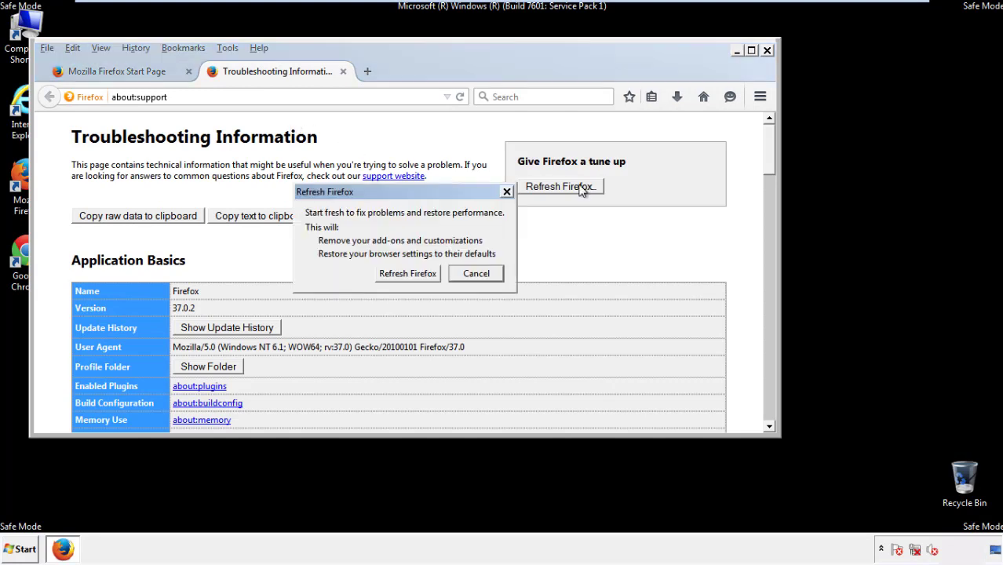
click(407, 274)
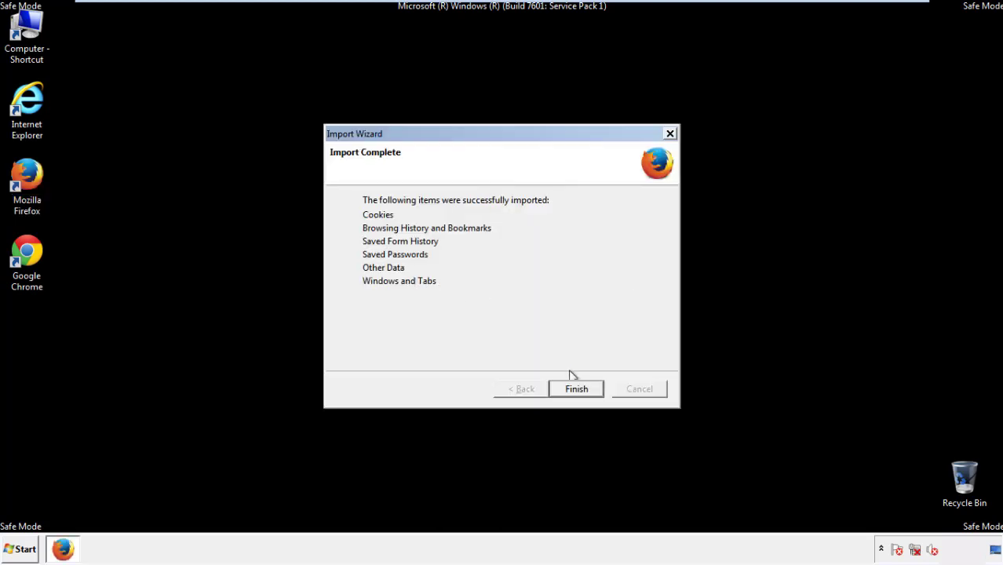
click(577, 390)
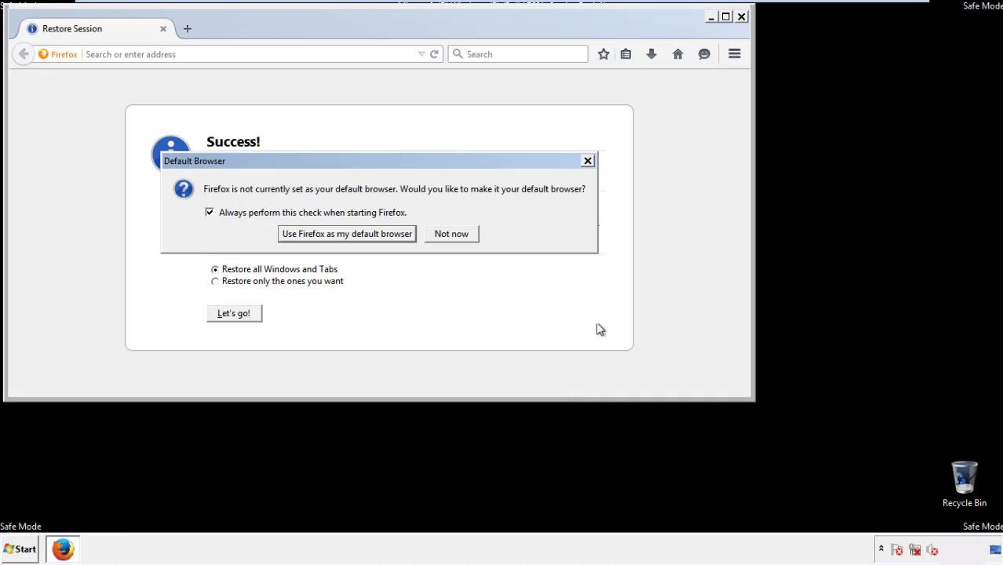
click(451, 236)
Close Firefox and launch Google Chrome from its desktop shortcut
click(741, 17)
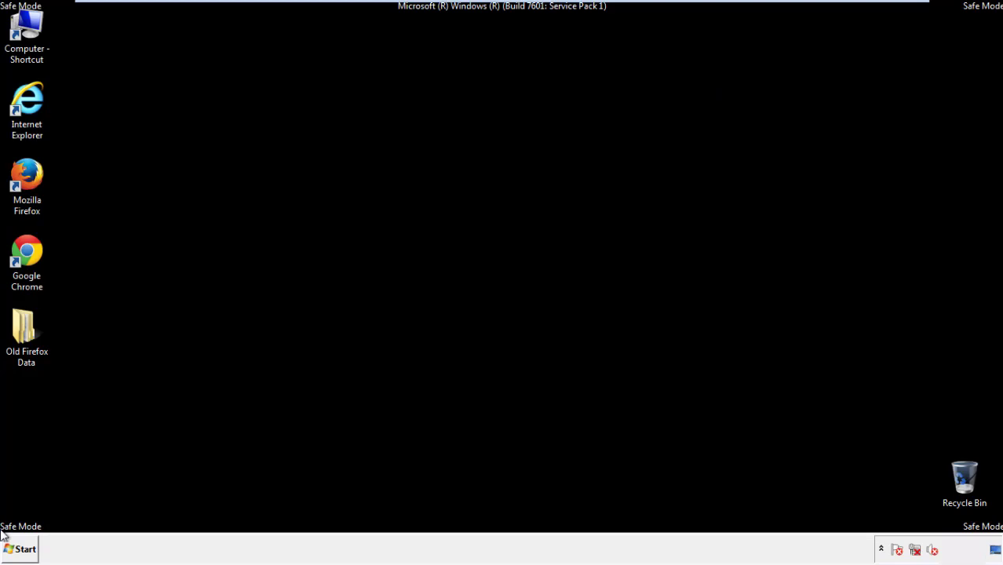
click(23, 250)
double_click(24, 250)
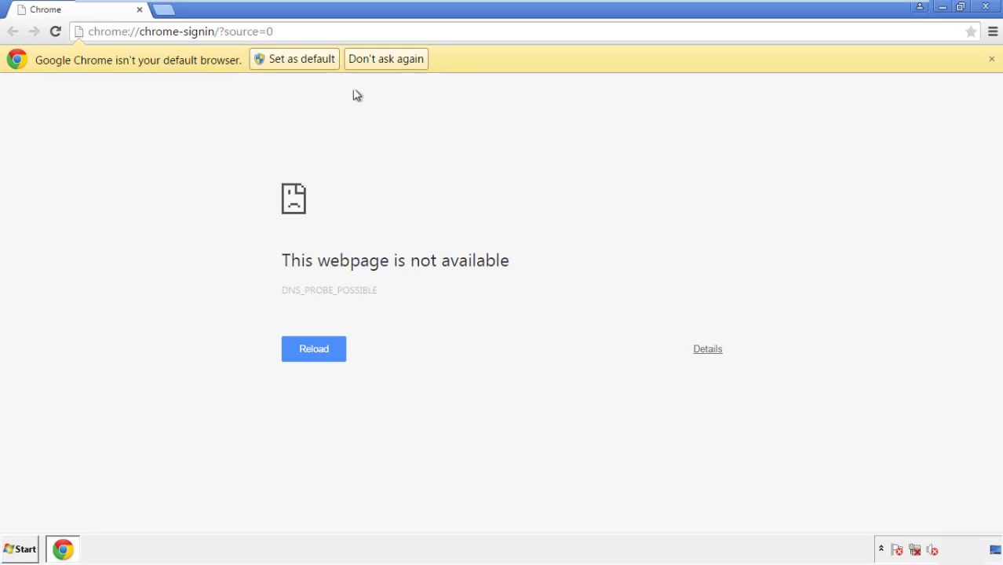
Dismiss Chrome's default-browser bar and go to the History page in Settings
click(387, 59)
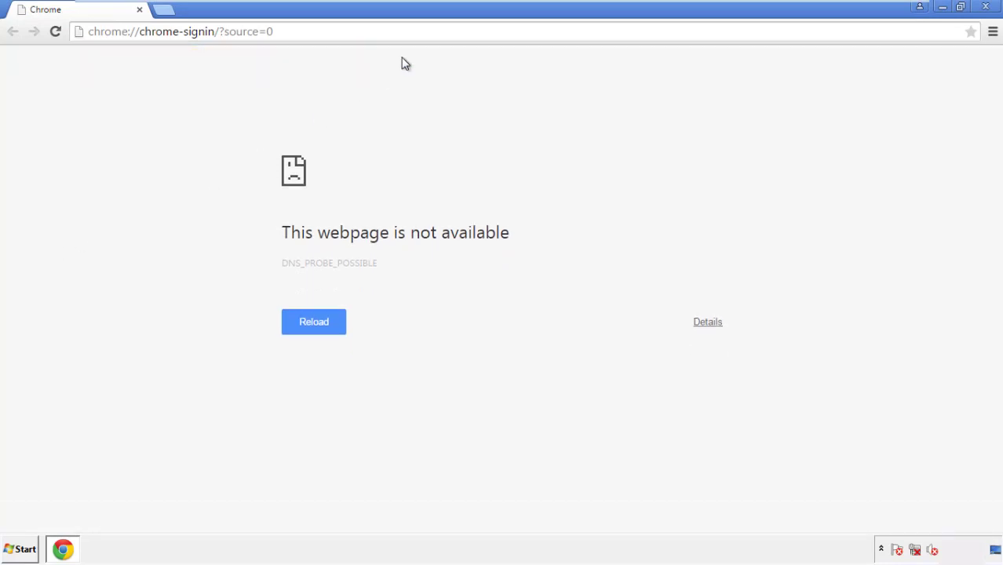
click(993, 35)
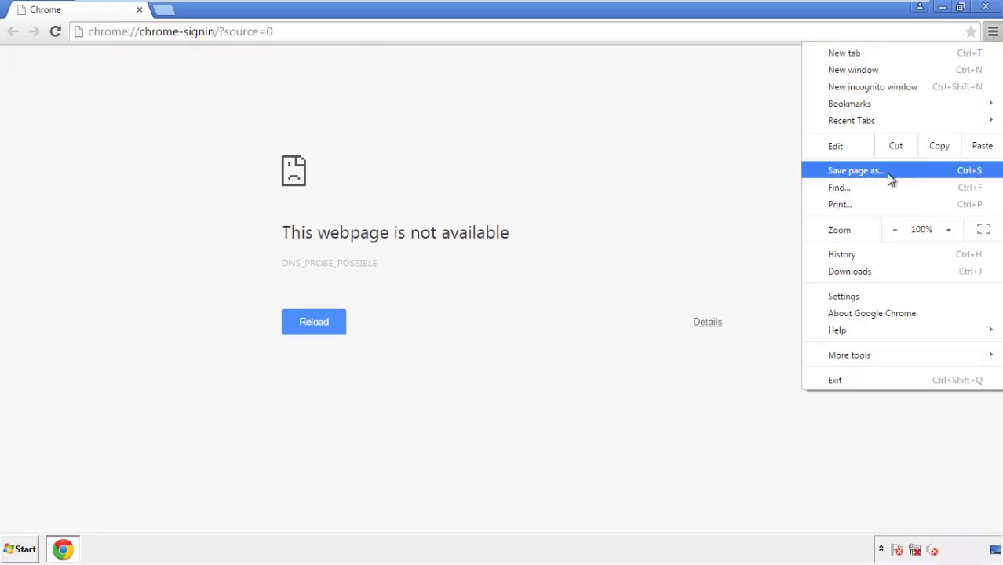
click(846, 296)
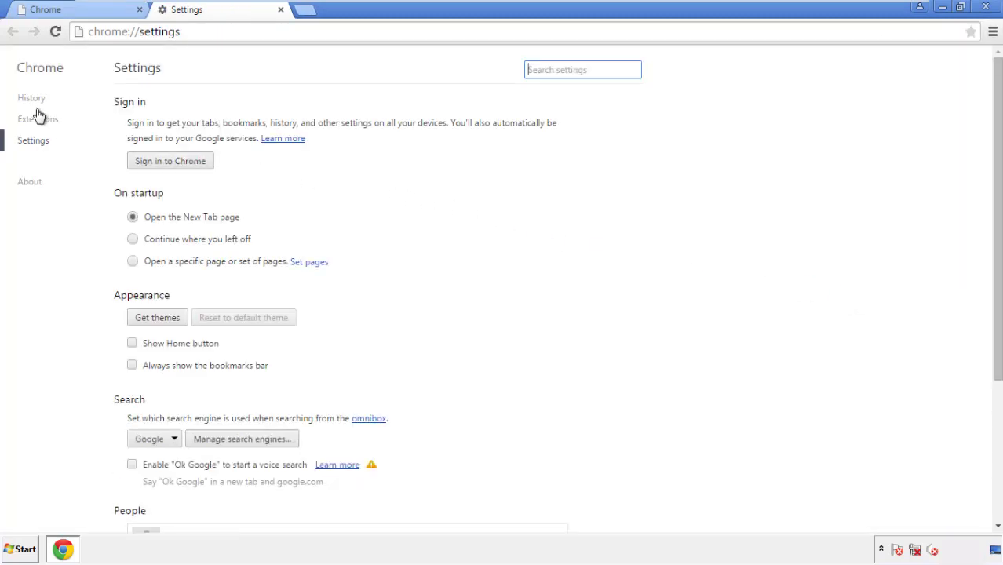
click(32, 99)
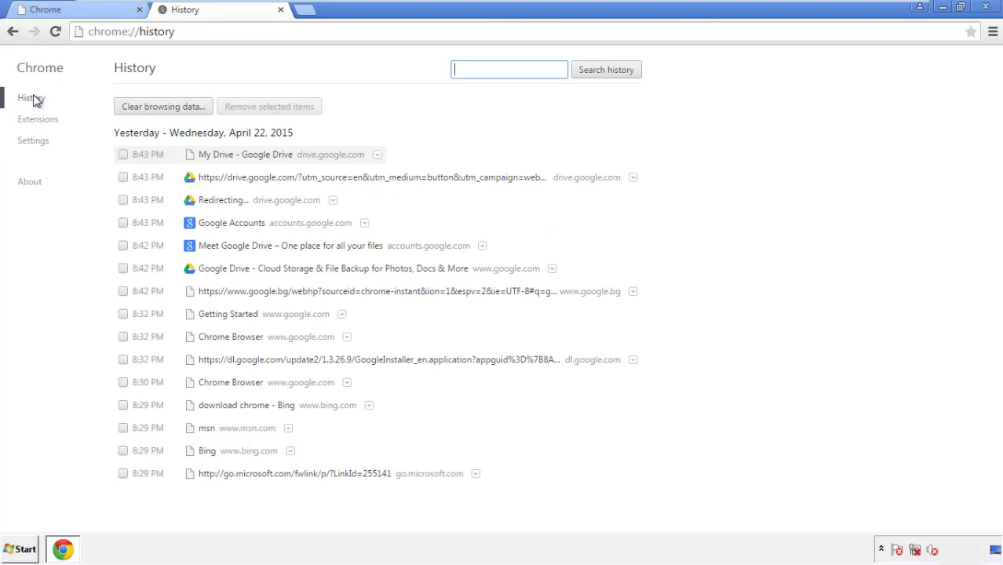
Clear Chrome browsing data from the beginning of time, including autofill form data
click(151, 108)
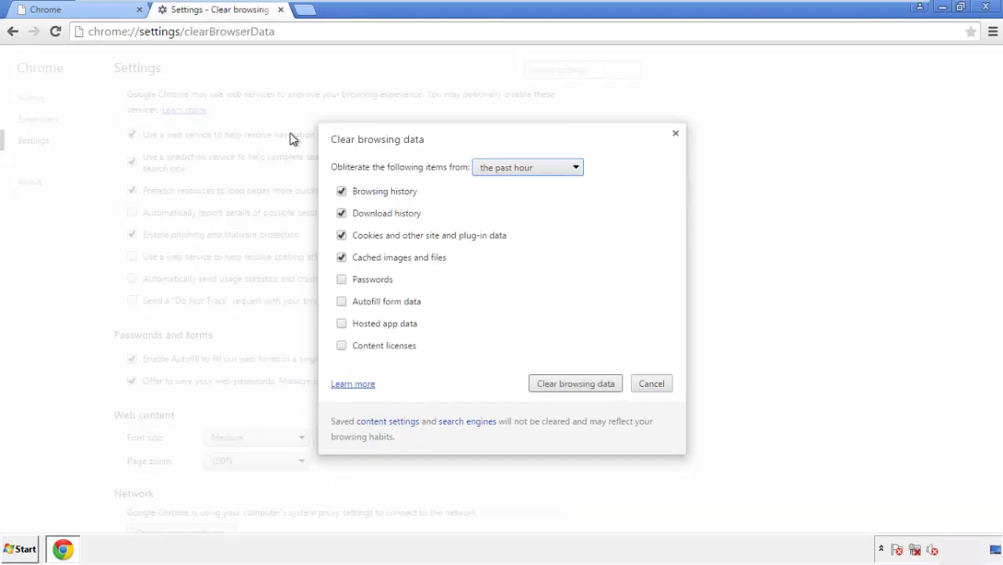
click(504, 168)
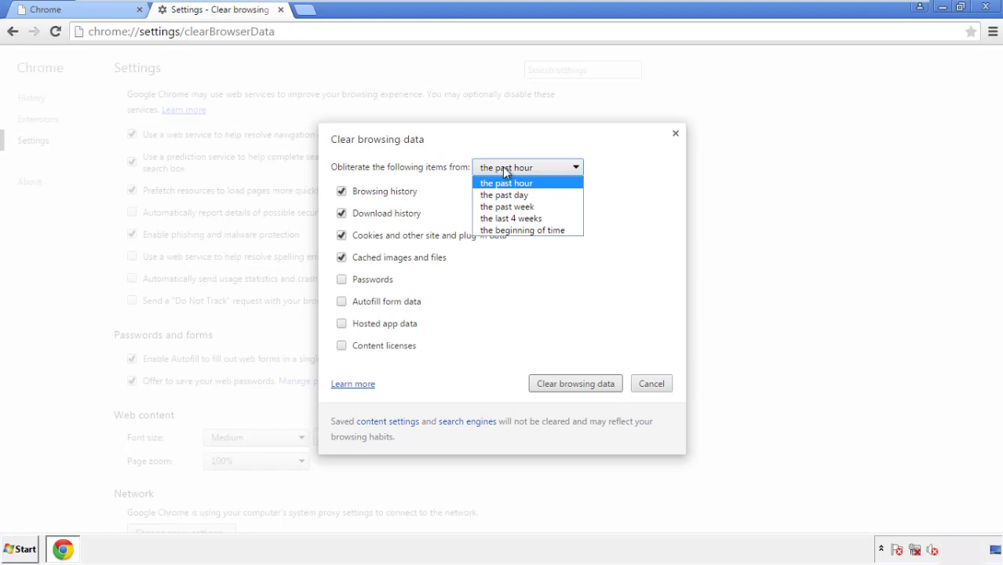
click(503, 231)
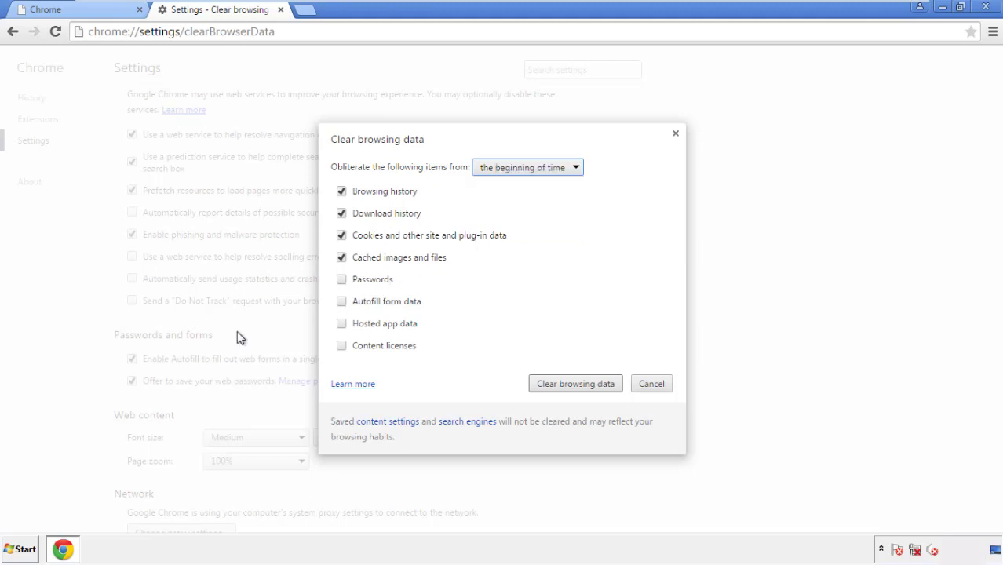
click(344, 303)
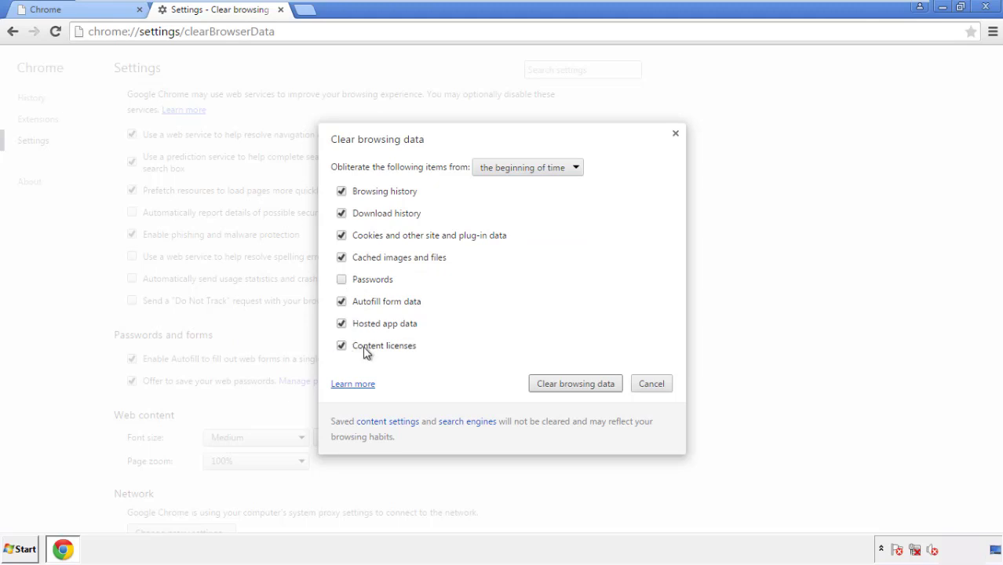
click(561, 387)
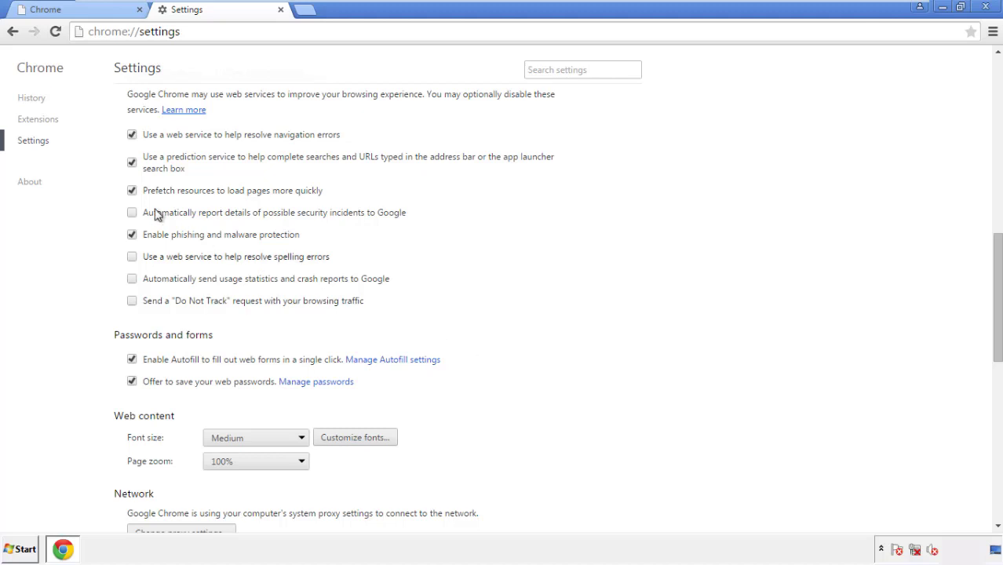
Reset Chrome's settings to their original defaults and close Chrome
drag(997, 249, 996, 421)
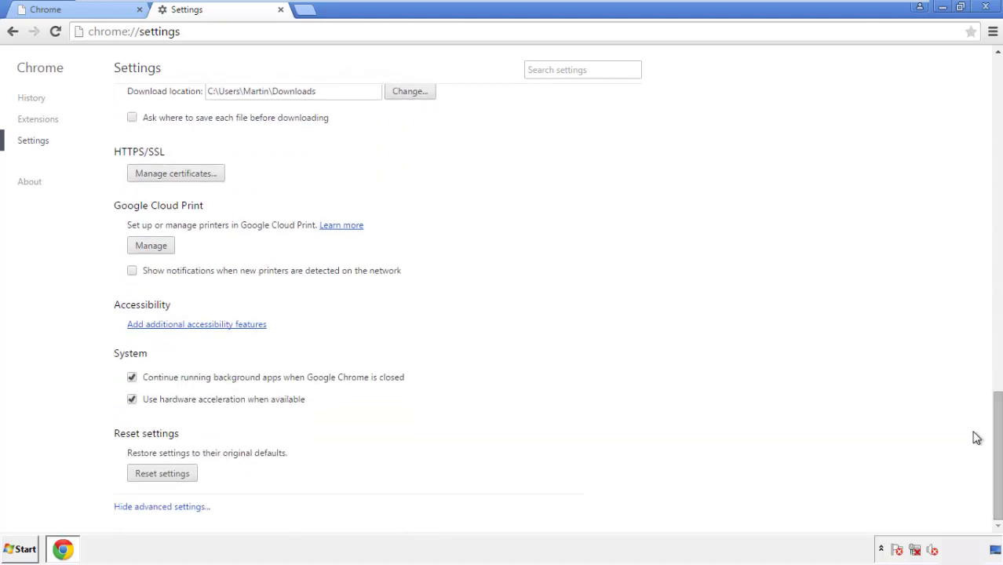
click(188, 477)
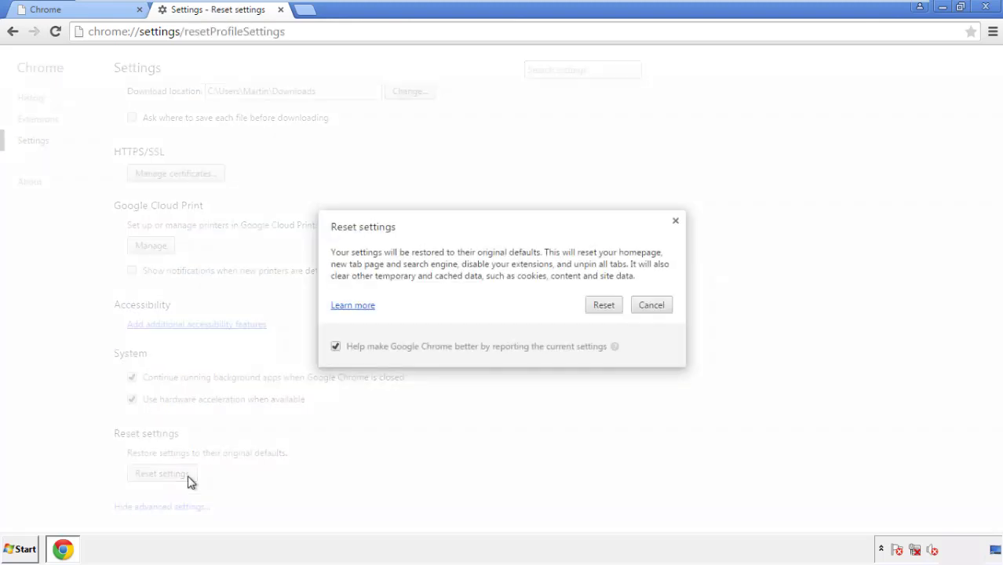
click(604, 306)
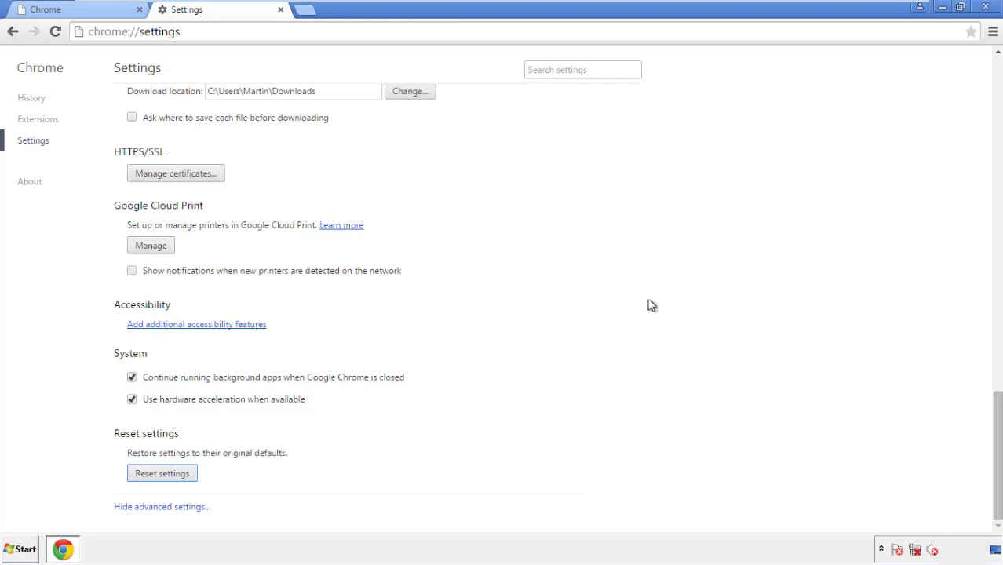
click(986, 6)
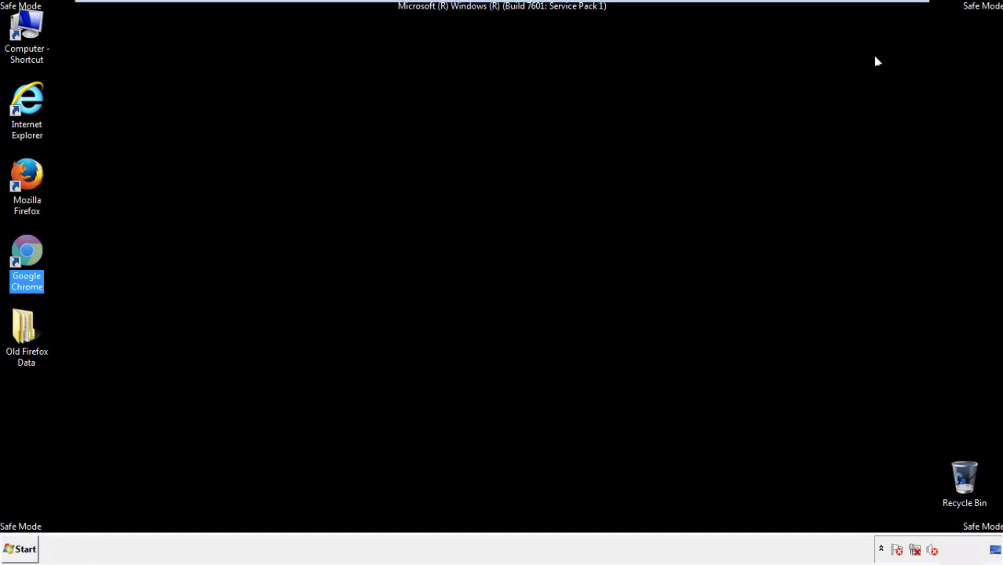
Launch Firefox, remove the Search Mine extension from Add-ons, and close Firefox
click(542, 253)
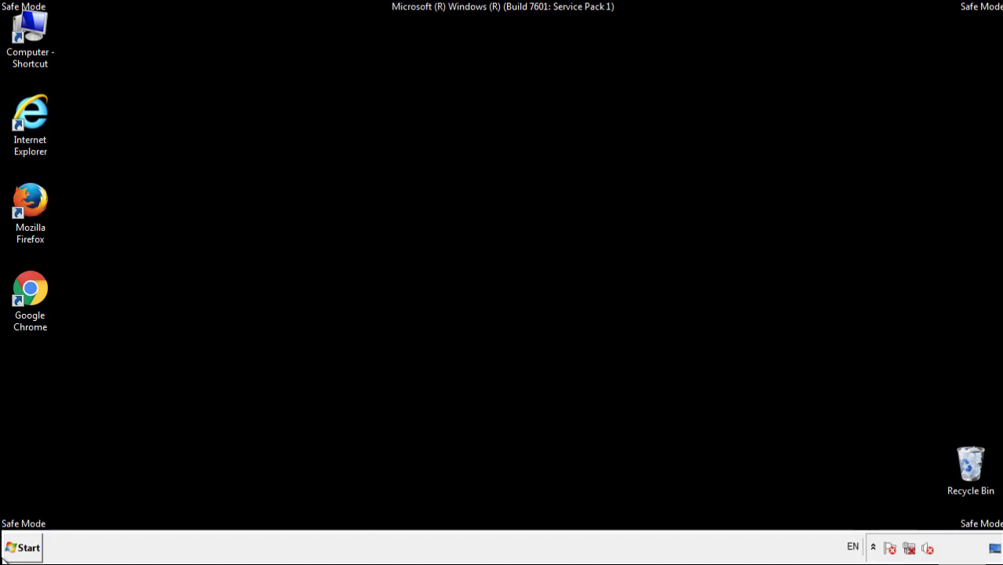
double_click(38, 194)
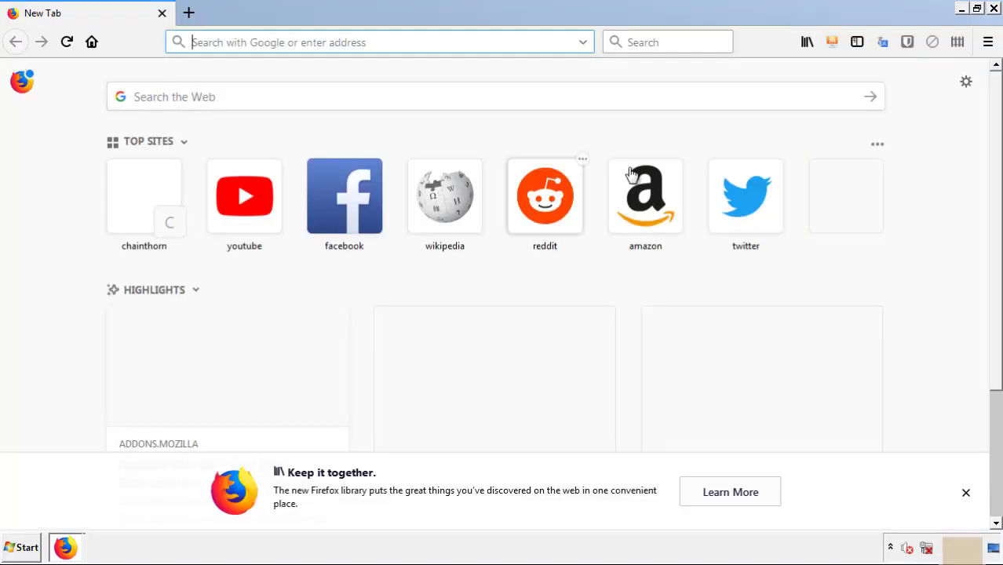
click(989, 41)
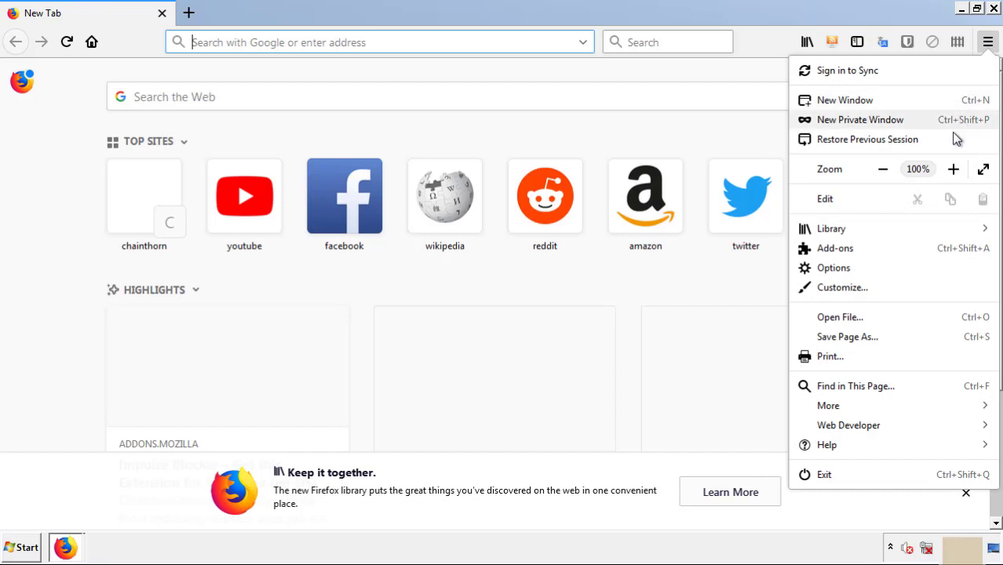
click(926, 249)
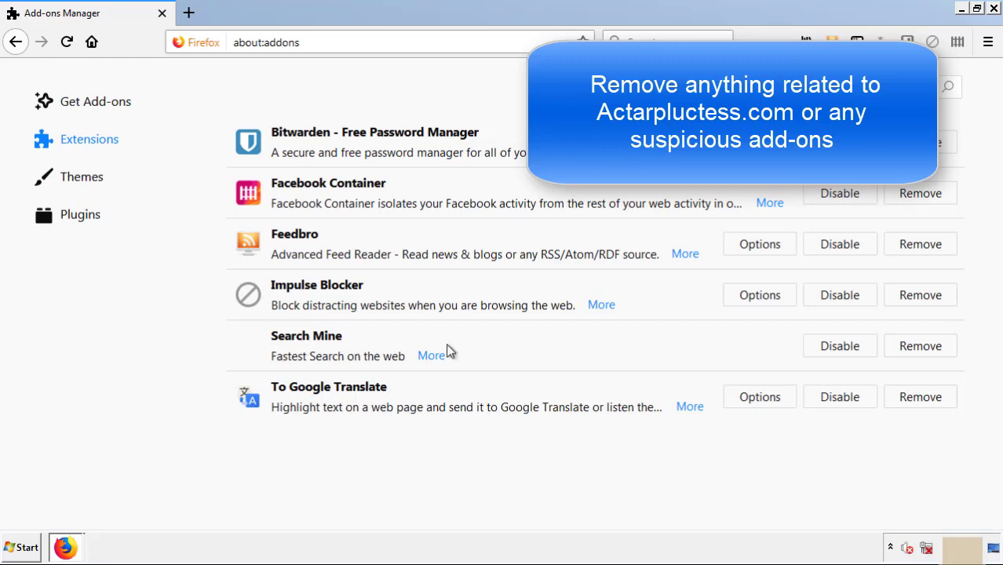
click(917, 351)
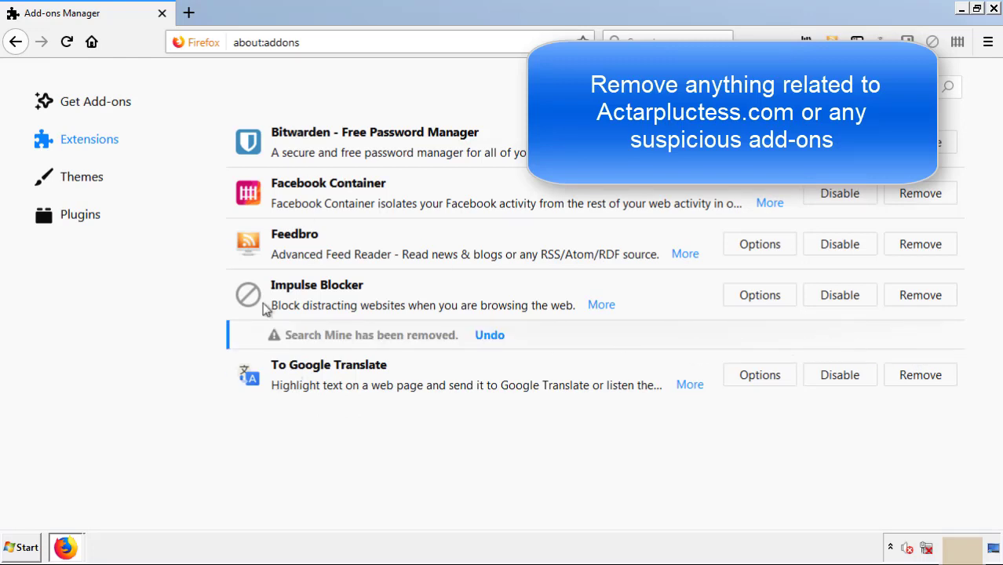
click(995, 9)
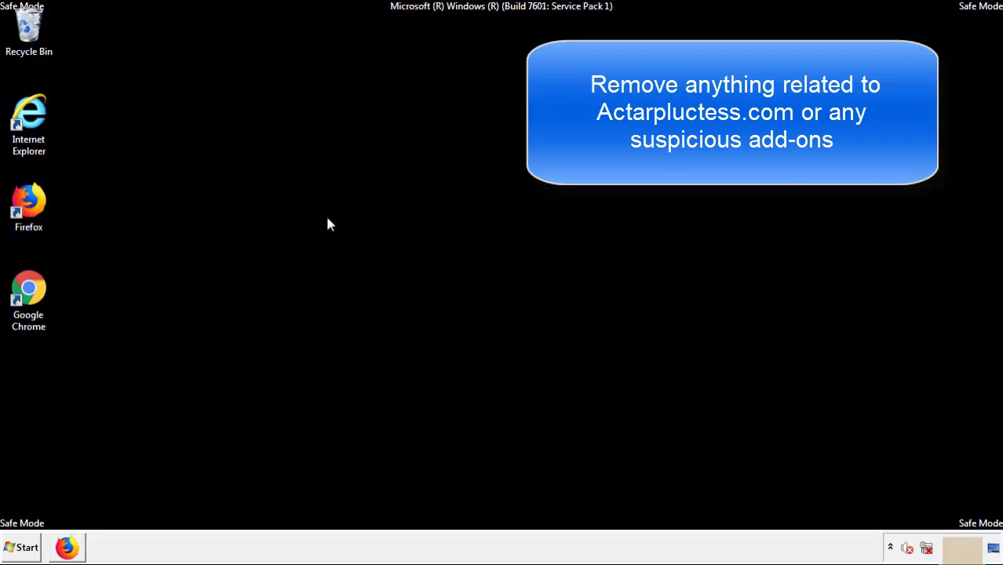
Launch Chrome and open its Extensions page via More tools
double_click(28, 302)
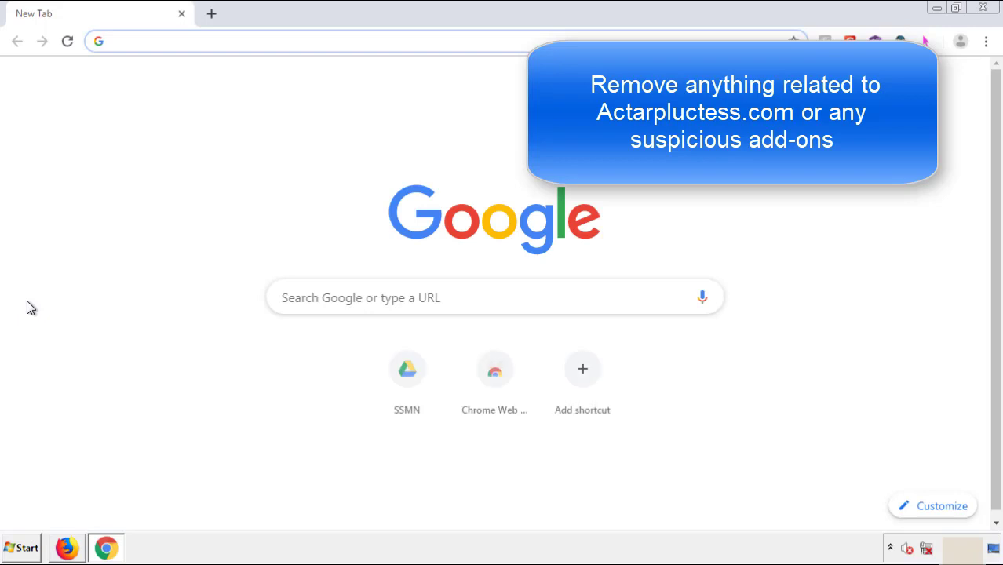
click(986, 41)
mouse_move(896, 275)
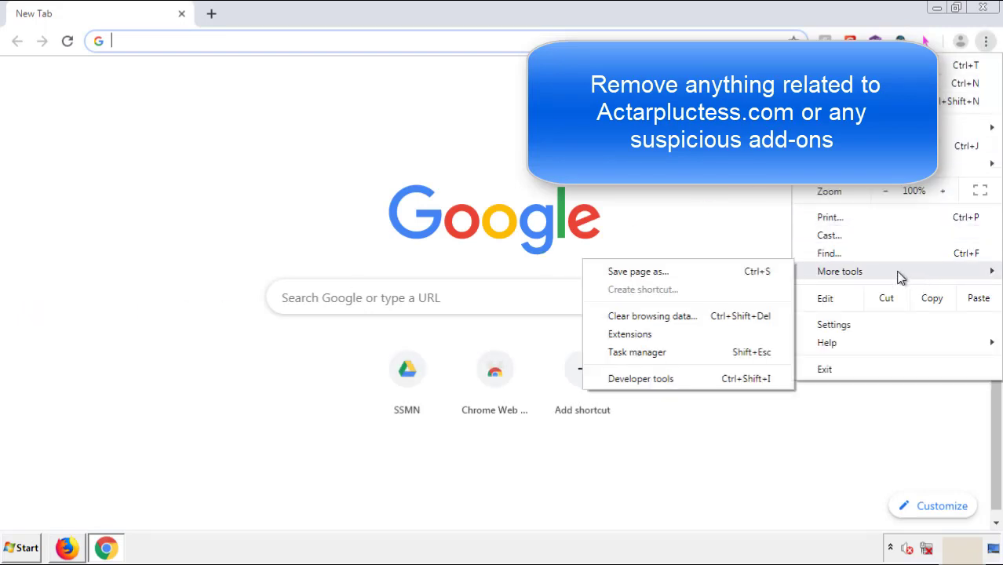
click(638, 334)
scroll(284, 262, down, 10)
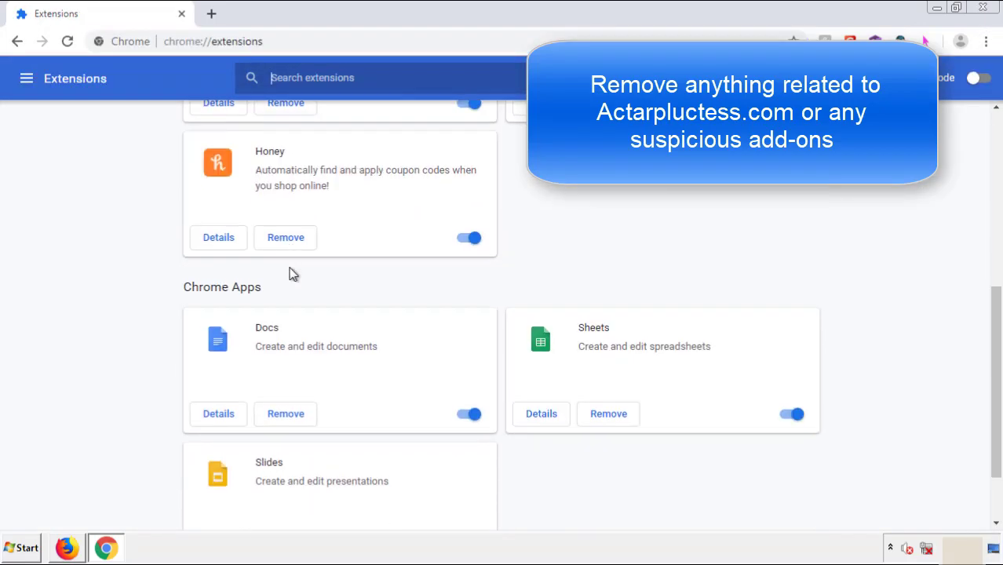
scroll(381, 287, up, 10)
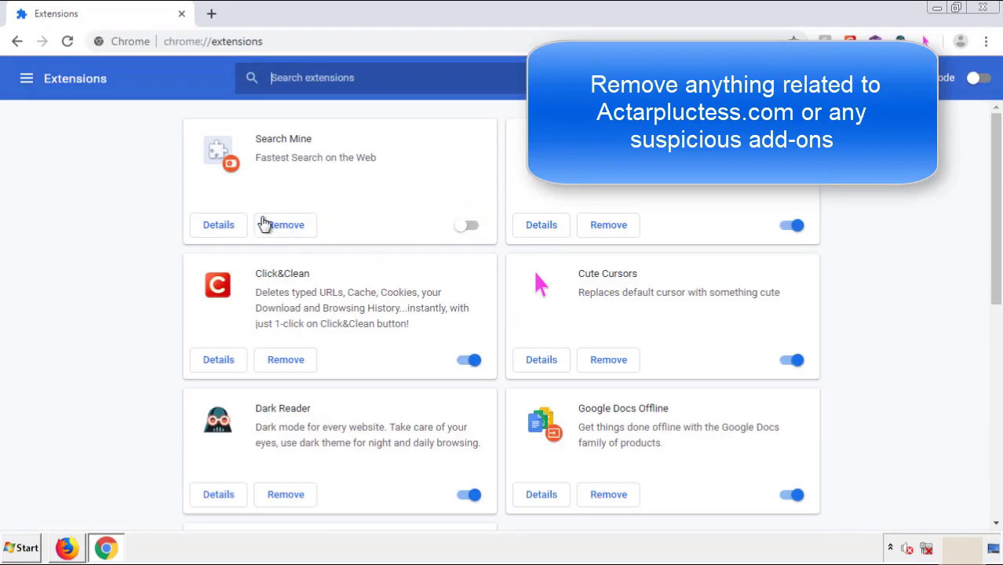
Remove and confirm removal of the Search Mine extension, then bring up the Start menu
click(284, 230)
key(Return)
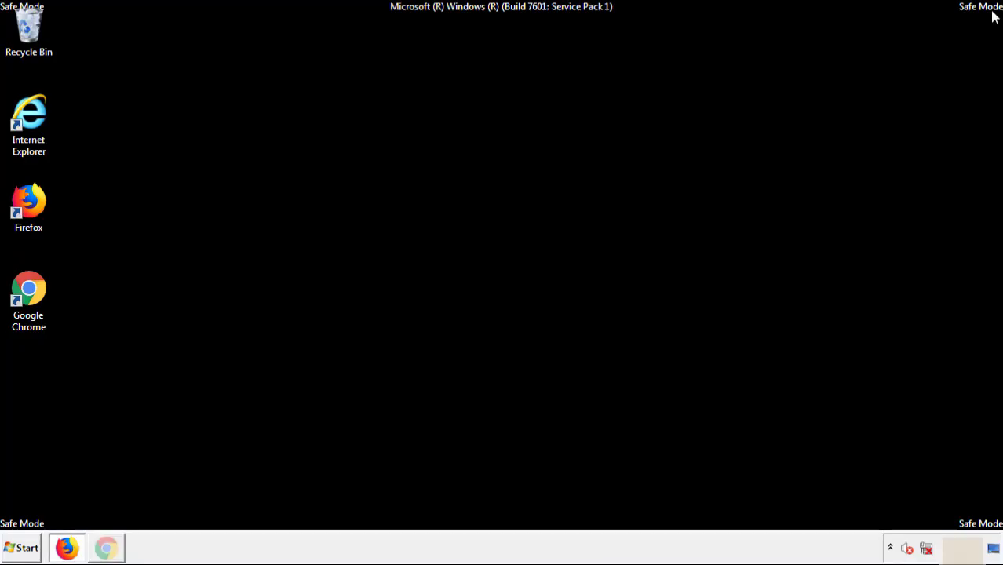
click(26, 550)
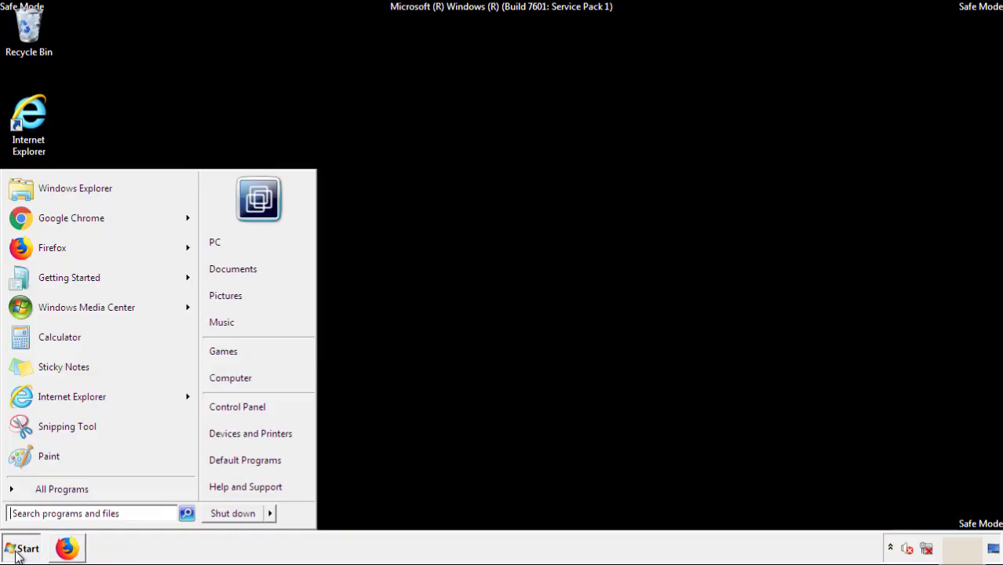